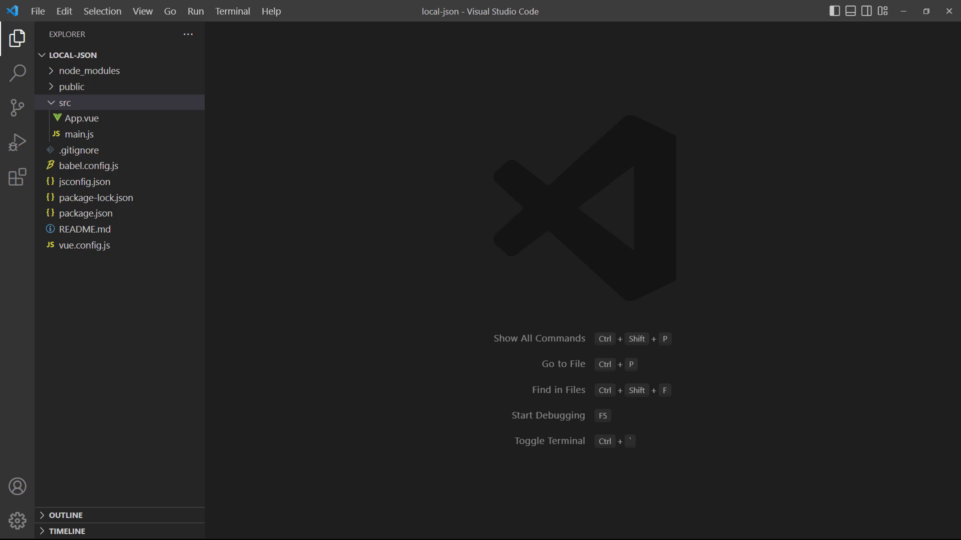
Create src/users.json, paste in the John, Jane, Jack and Jill user array, and save it.
{"action": "right_click", "coordinate": [200, 104]}
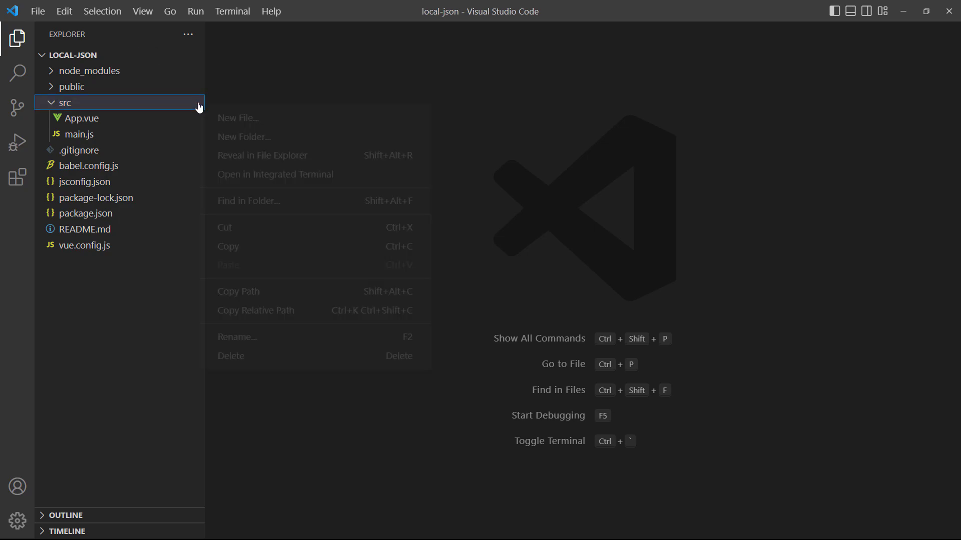
{"action": "left_click", "coordinate": [212, 121]}
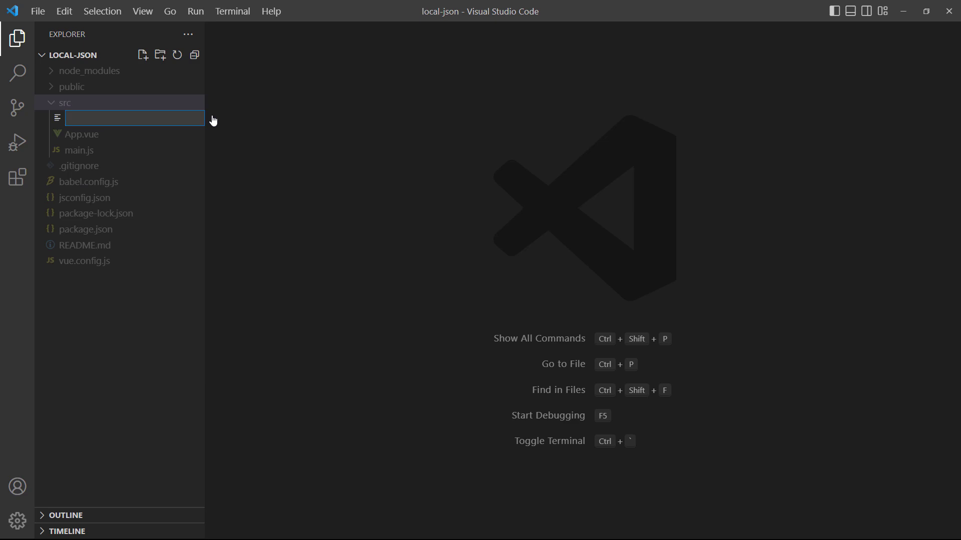
{"action": "type", "text": "users.json"}
{"action": "key", "text": "Return"}
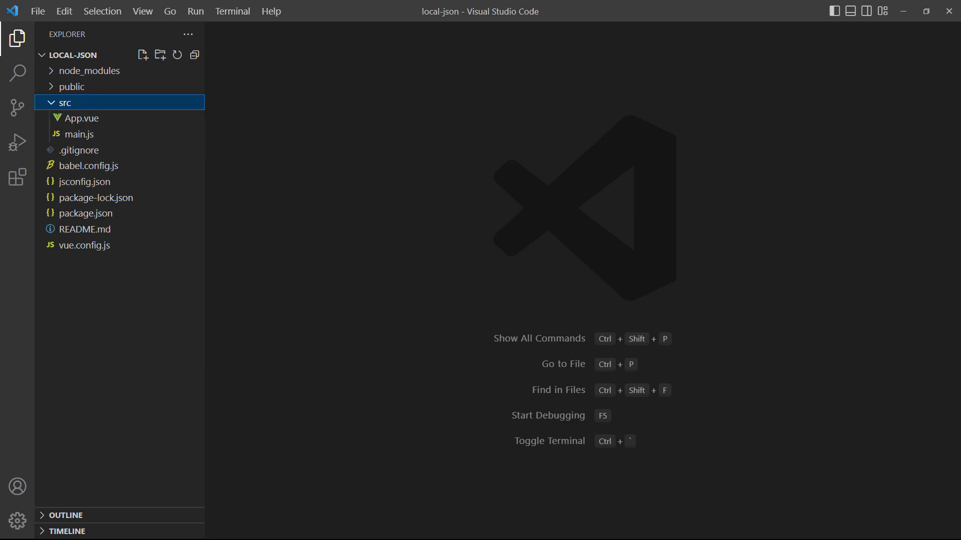
{"action": "type", "text": "[   {     \"id\": 0,     \"name\": \"John\"   },   {     \"id\": 1,     \"name\": \"Jane\"   },   {     \"id\": 2,     \"name\": \"Jack\"   },   {     \"id\": 3,     \"name\": \"Jill\"   } ]"}
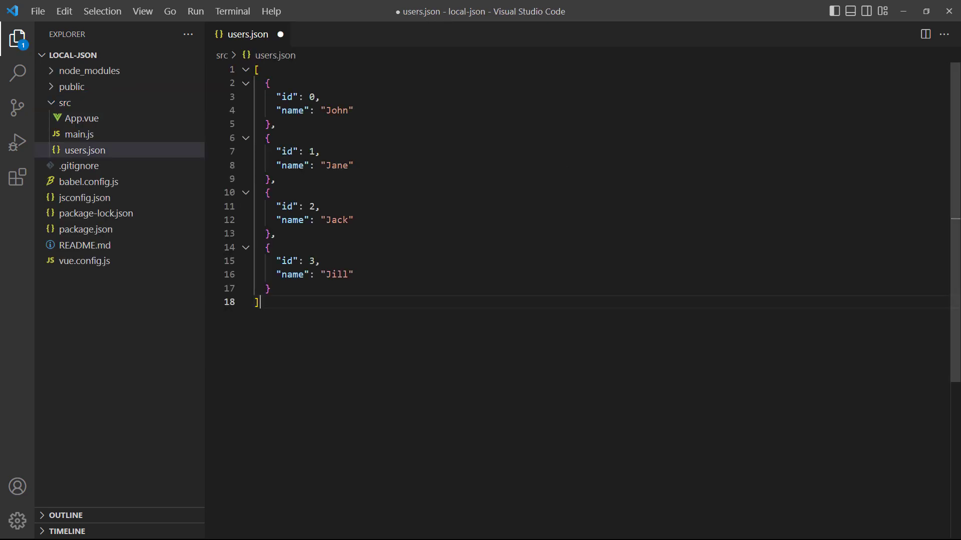
{"action": "key", "text": "ctrl+s"}
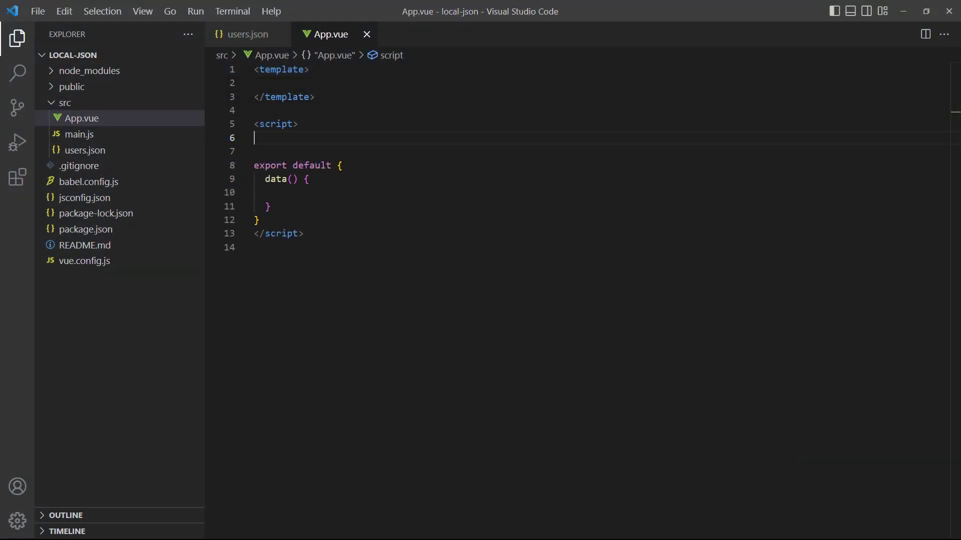
{"action": "type", "text": "import userData from"}
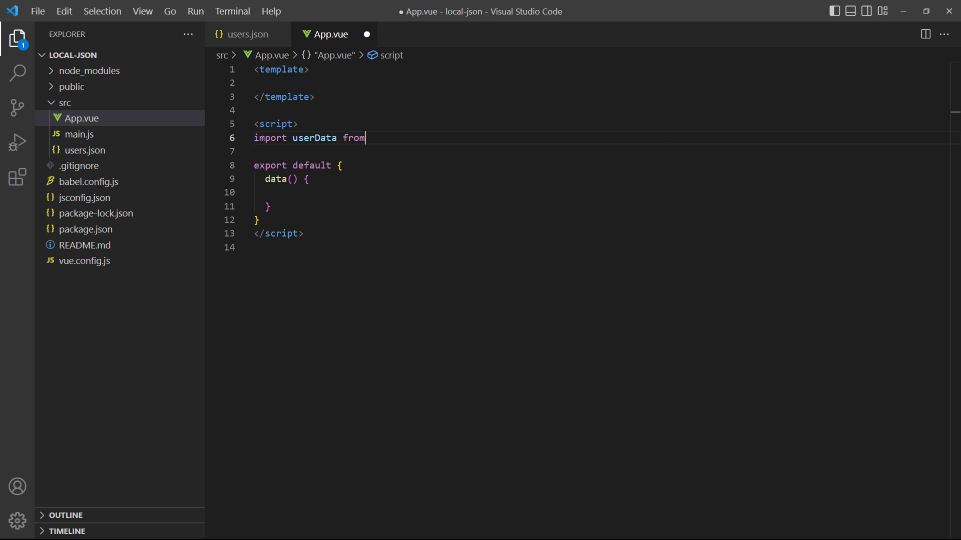
{"action": "type", "text": " './users.json'"}
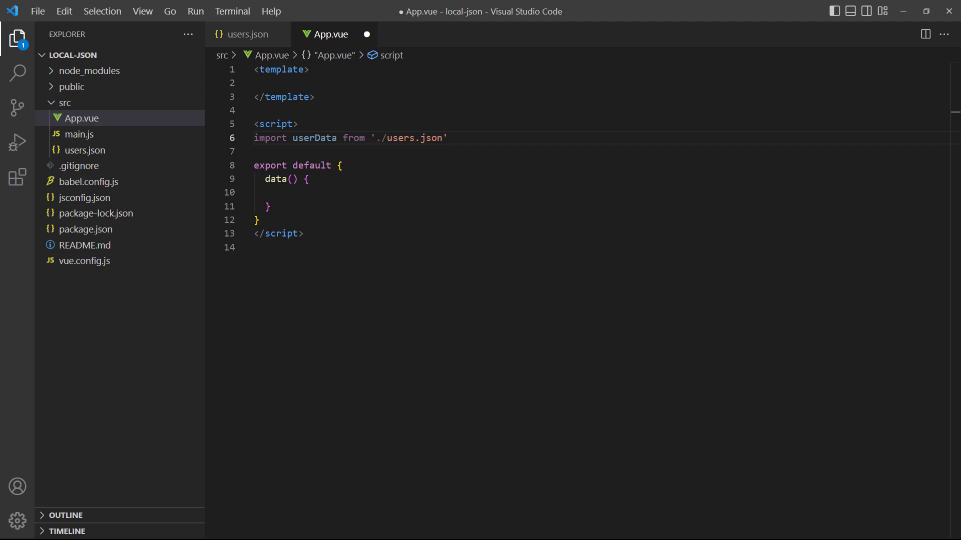
Move to the empty line inside data() to begin the users return statement.
{"action": "key", "text": "Down"}
{"action": "key", "text": "Down"}
{"action": "key", "text": "Down"}
{"action": "type", "text": "return { use"}
{"action": "type", "text": "rs: userData }"}
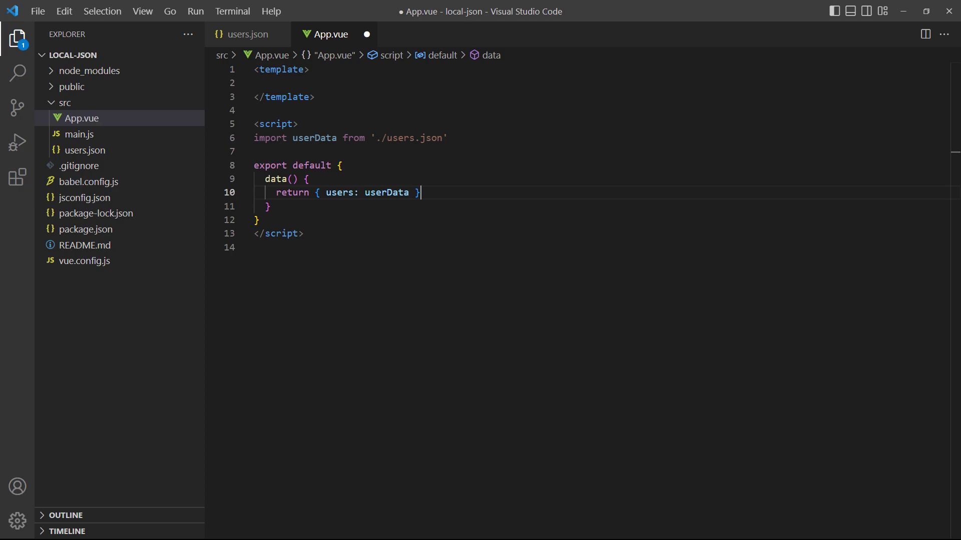
Add a v-for paragraph showing each user.name, keyed by user.id, and save App.vue.
{"action": "left_click", "coordinate": [270, 83]}
{"action": "type", "text": "<p v-"}
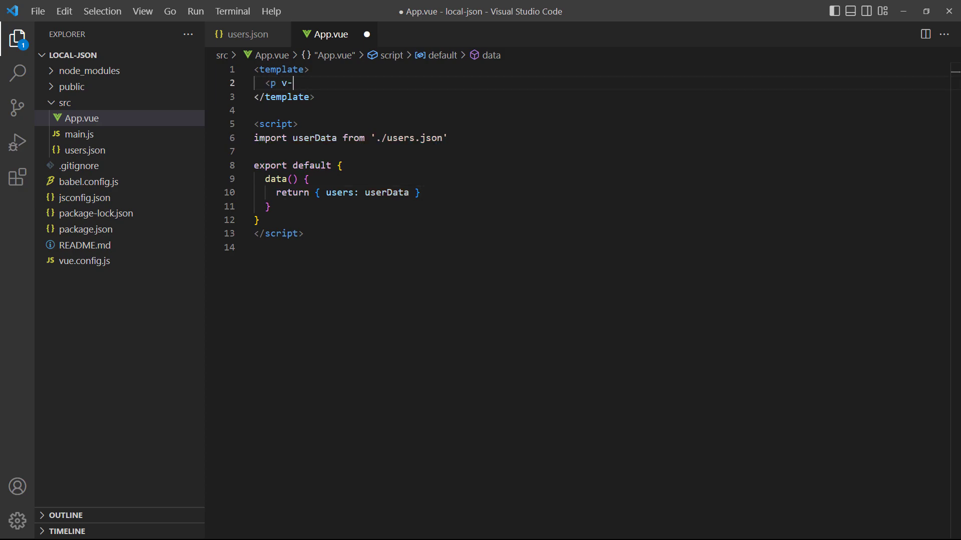
{"action": "type", "text": "for=\"user in users\""}
{"action": "type", "text": " :key=\"user.id\">"}
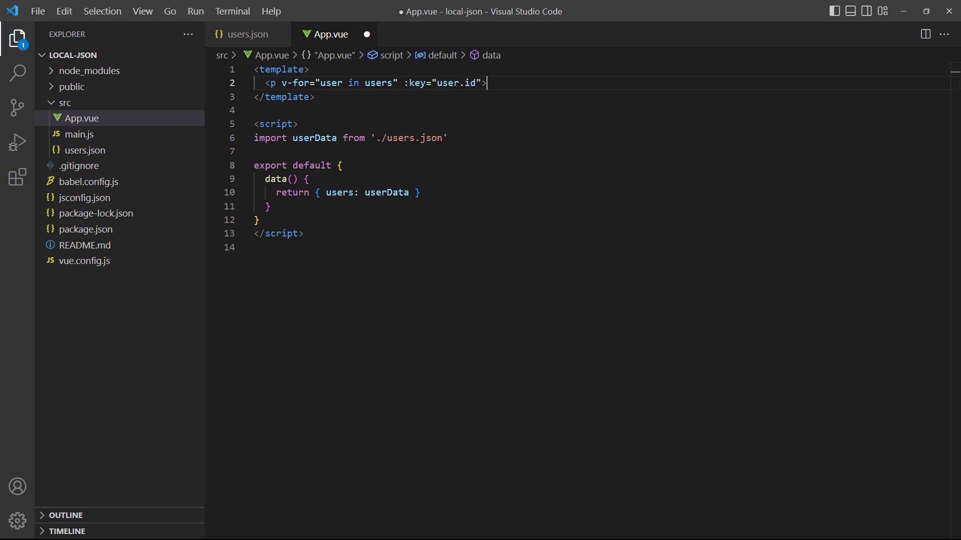
{"action": "type", "text": "{{user.name"}
{"action": "key", "text": "End"}
{"action": "type", "text": "</p>"}
{"action": "key", "text": "ctrl+s"}
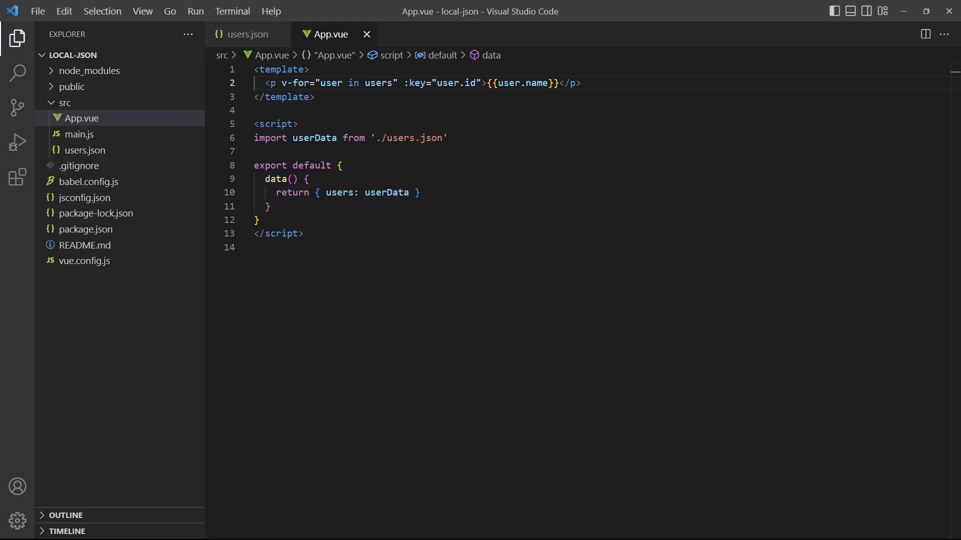
Switch to Chrome to view John, Jane, Jack and Jill at localhost:8080.
{"action": "key", "text": "alt+Tab"}
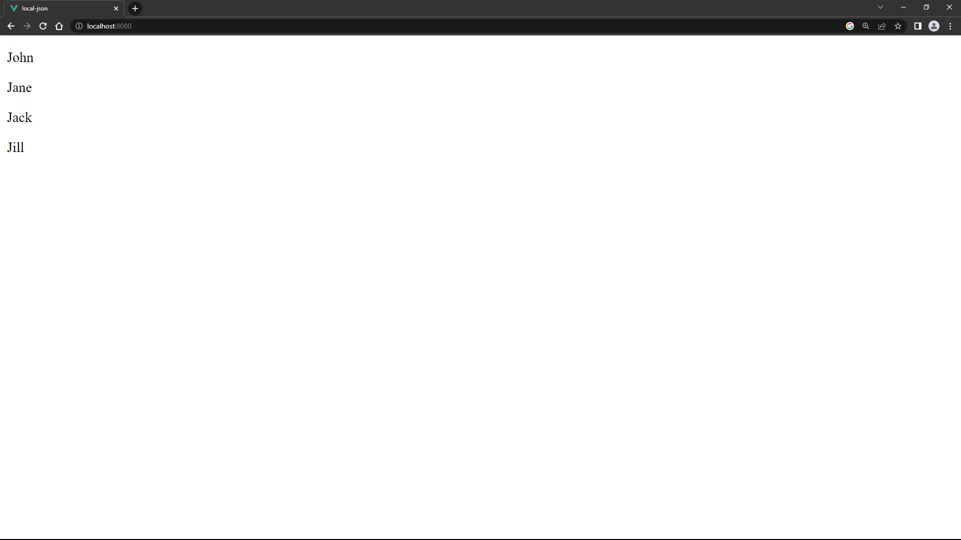